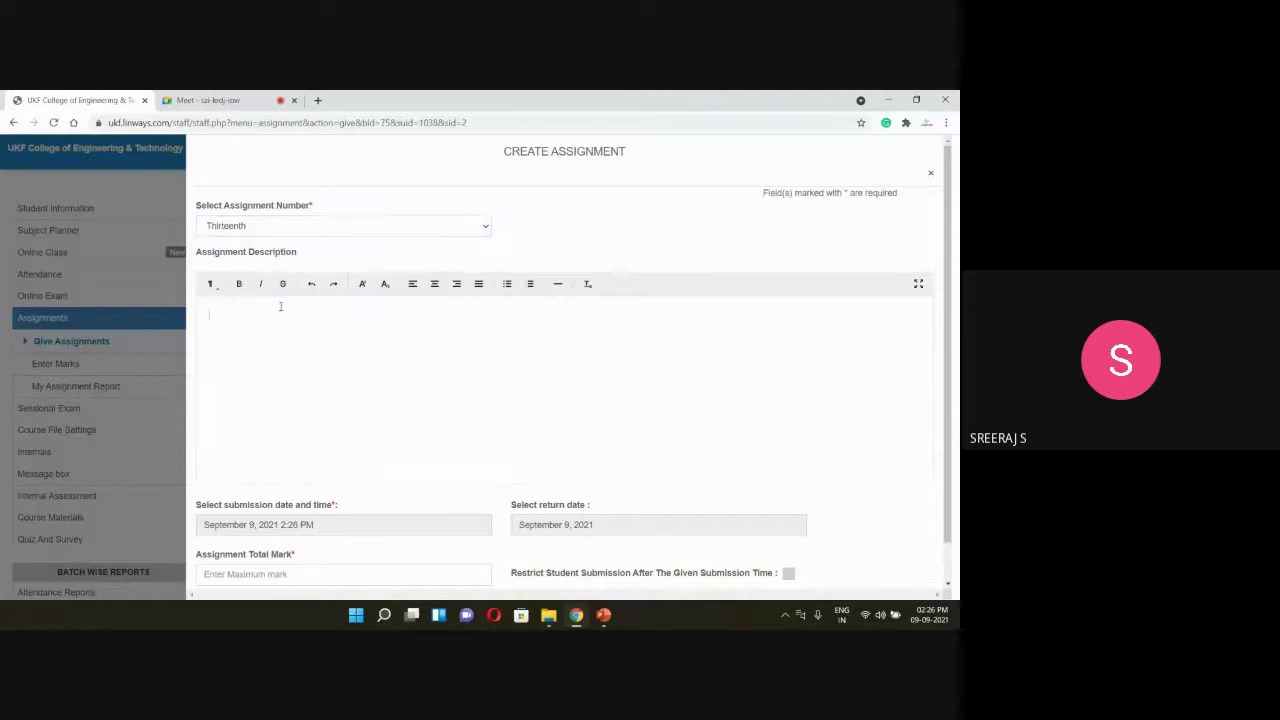
Step: Describe the assignment as "Section of solids" and set its submission date and time to September 13, 2021 12:26 PM
text(Section of solids)
click(329, 530)
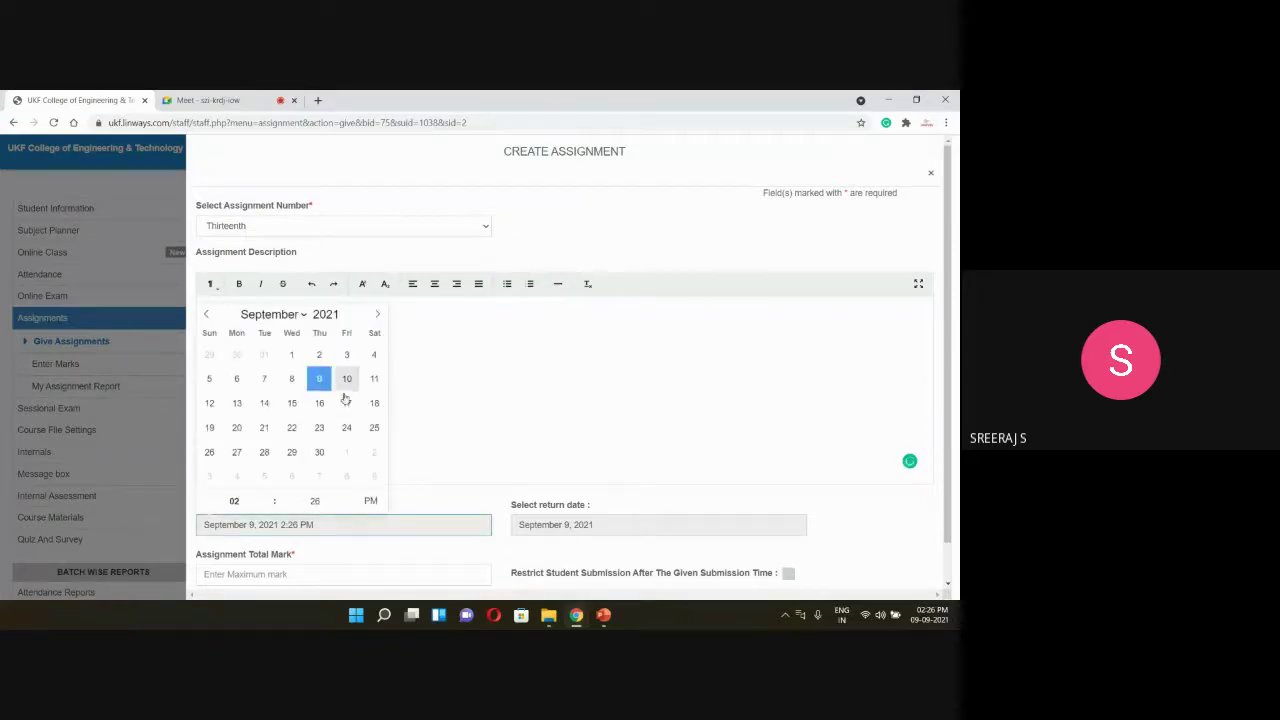
click(238, 406)
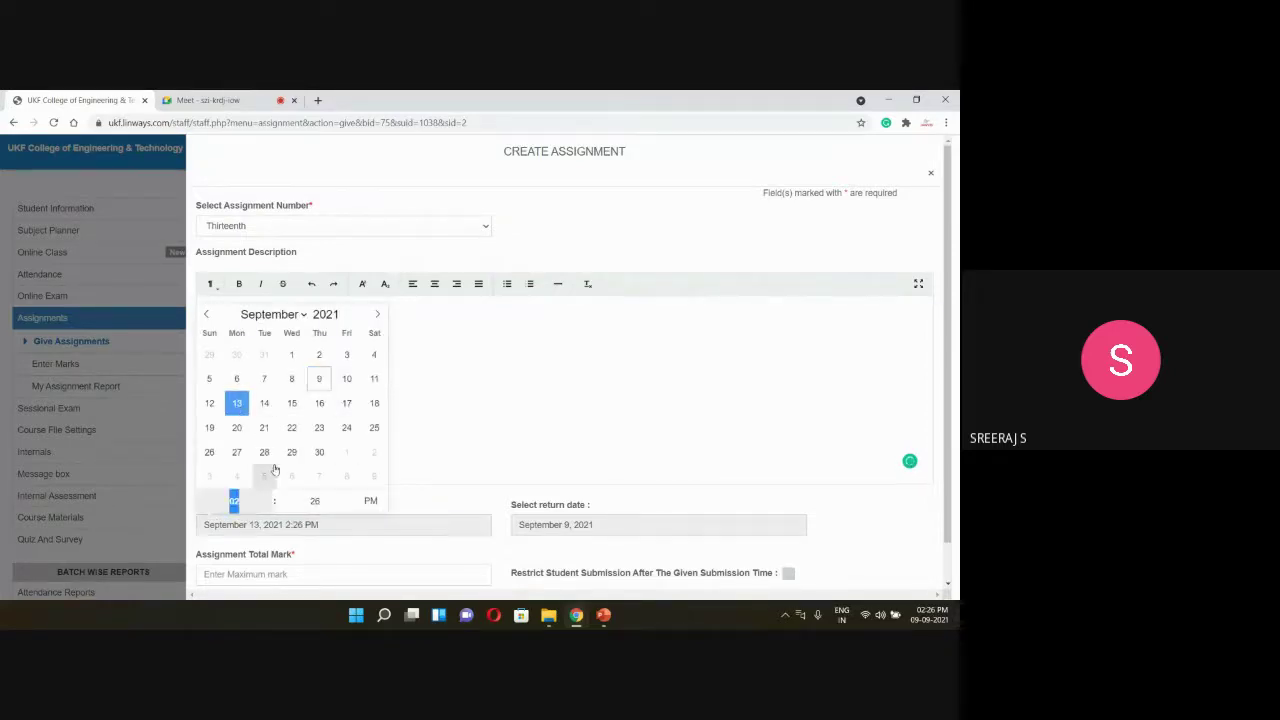
click(236, 501)
double_click(236, 501)
text(1)
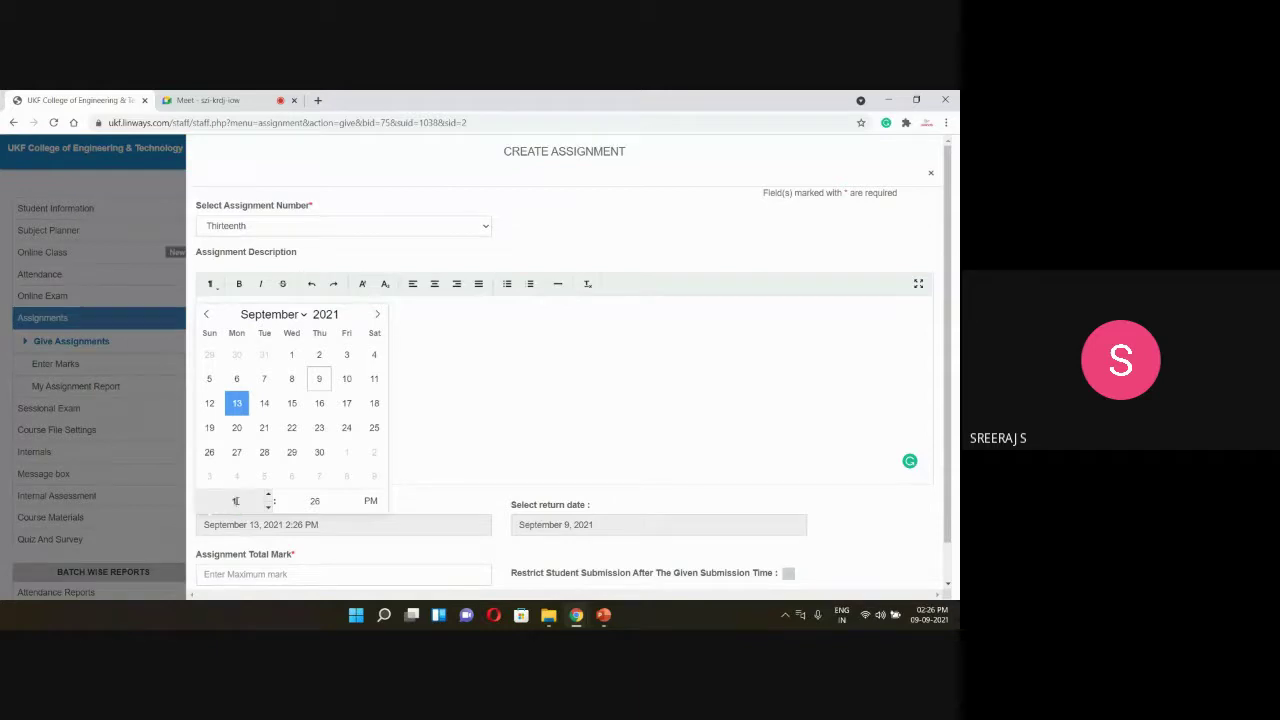
text(2)
Step: Set the assignment's return date to September 14, 2021
click(568, 522)
click(568, 522)
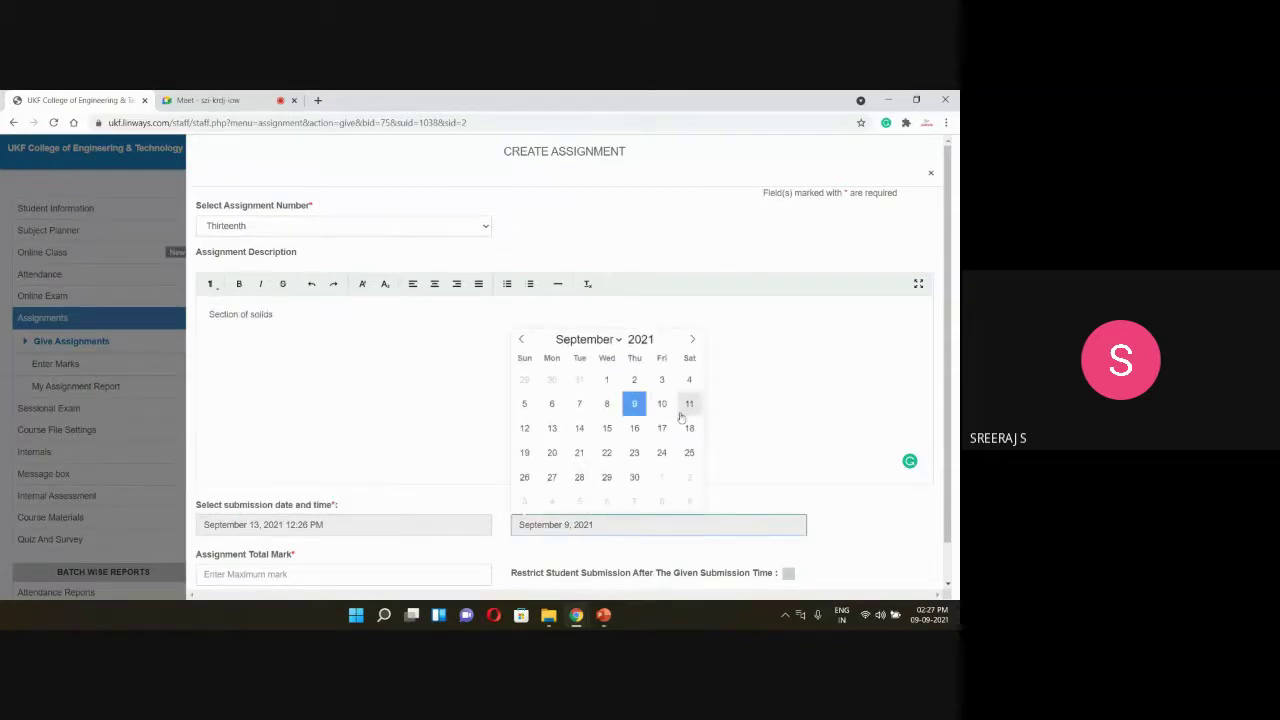
click(580, 428)
Step: Set the assignment's total mark to 5, restrict student submission after the given time, and save the assignment
click(412, 576)
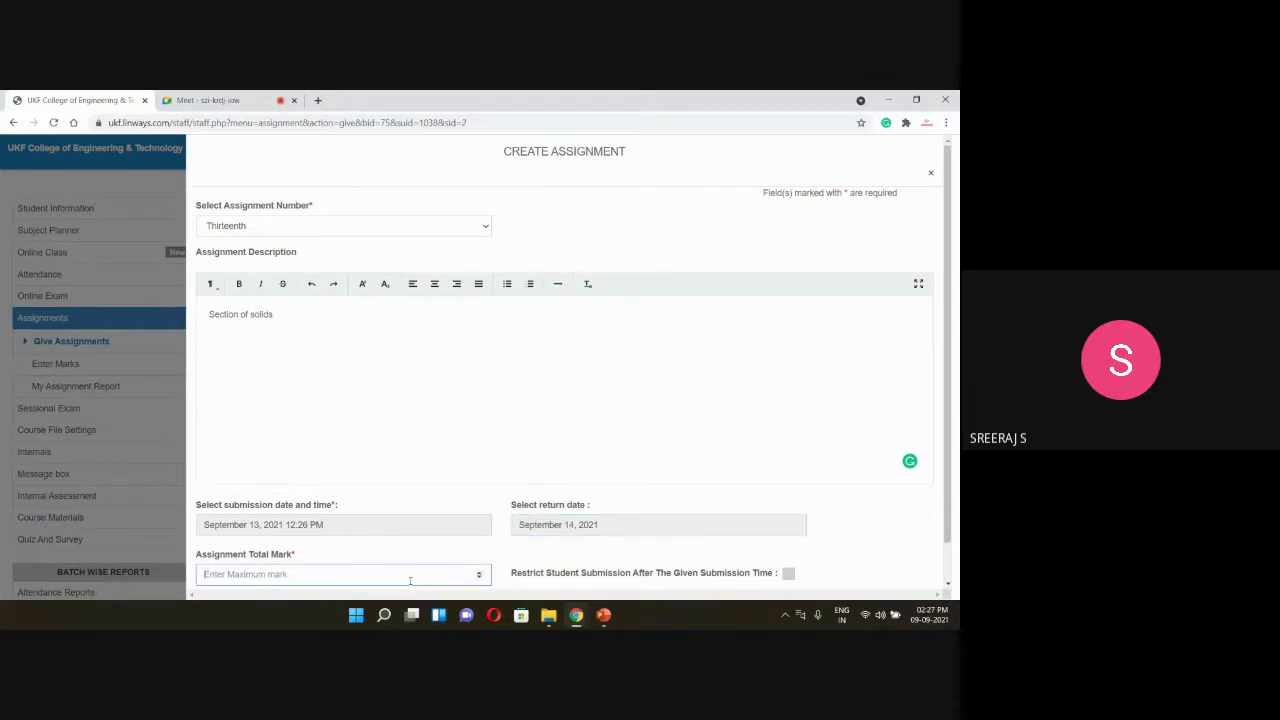
text(5)
click(788, 573)
scroll(770, 540, down, 1)
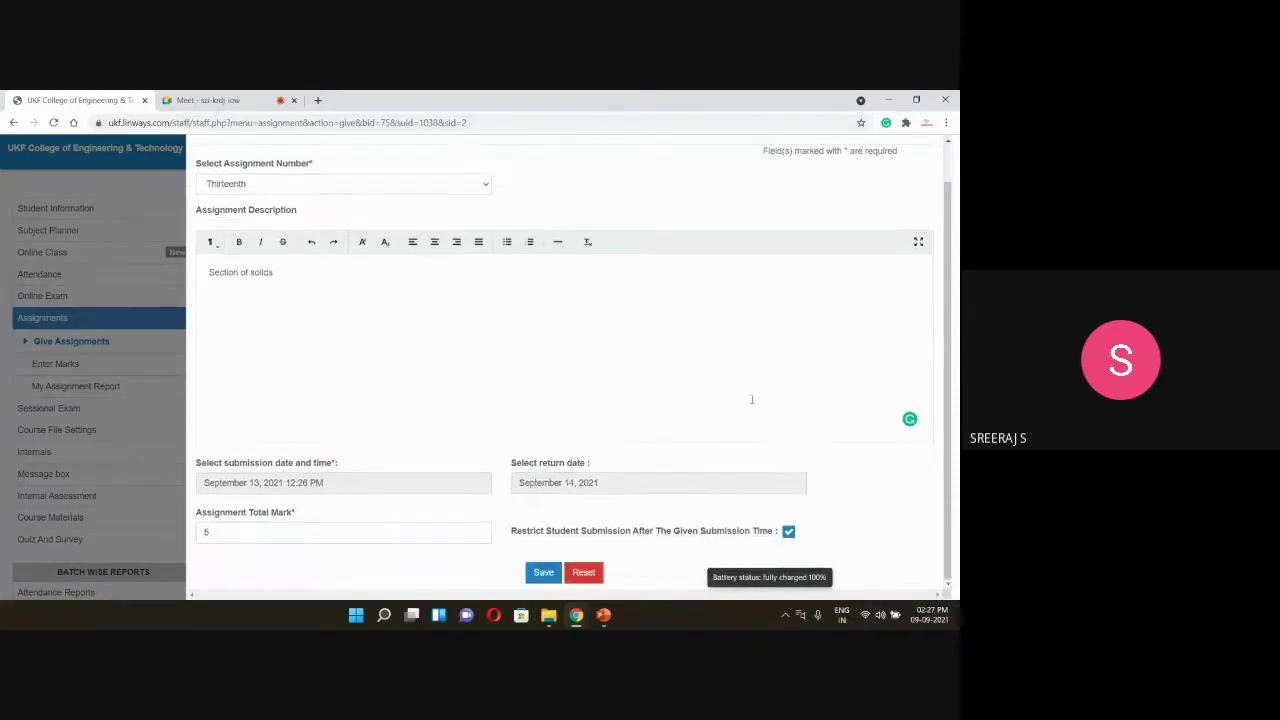
click(540, 573)
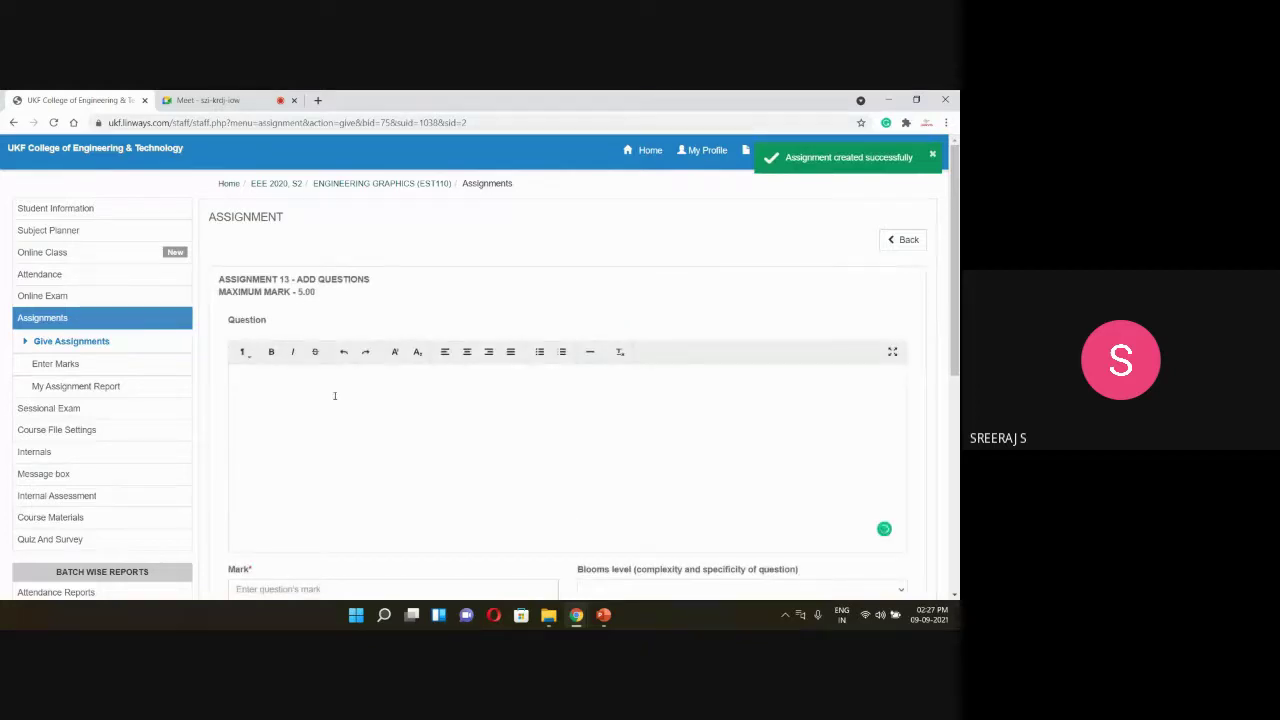
Step: Begin the question with "A square pyramid having base edge 40mm and height 55mm is resting on the ground on its base."
text(square p)
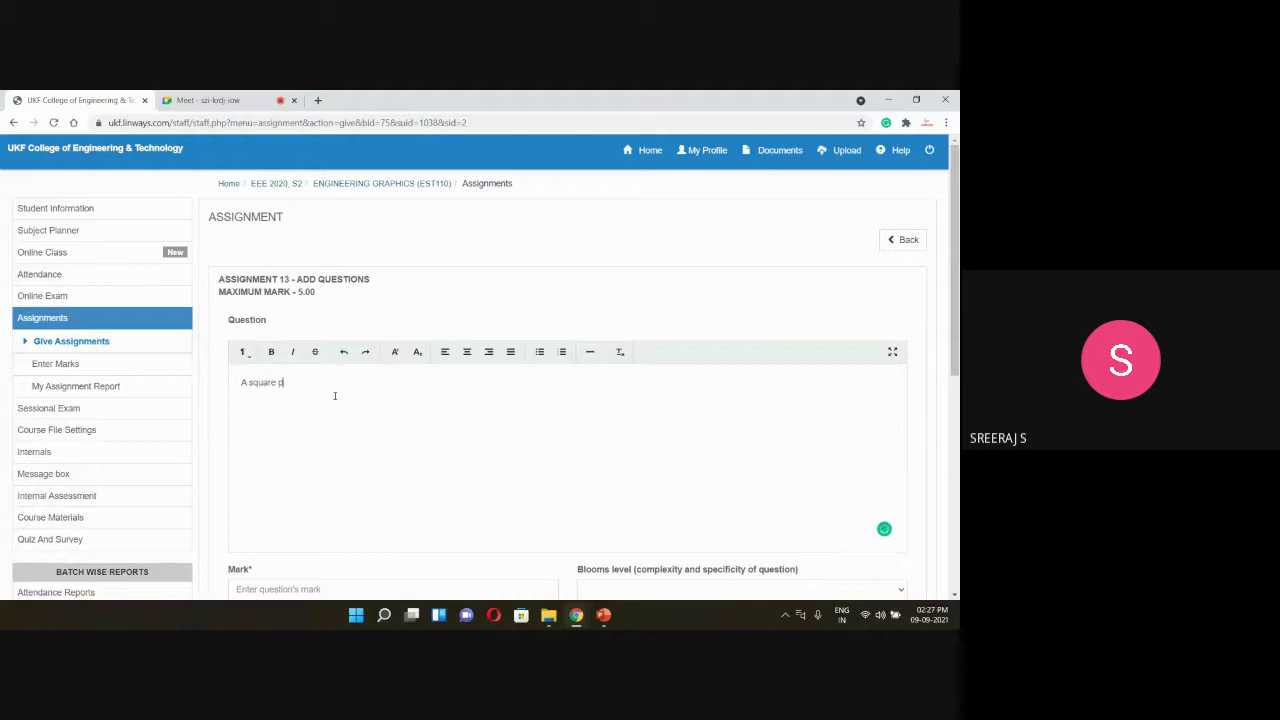
text(yramid having base edge 40mm and he)
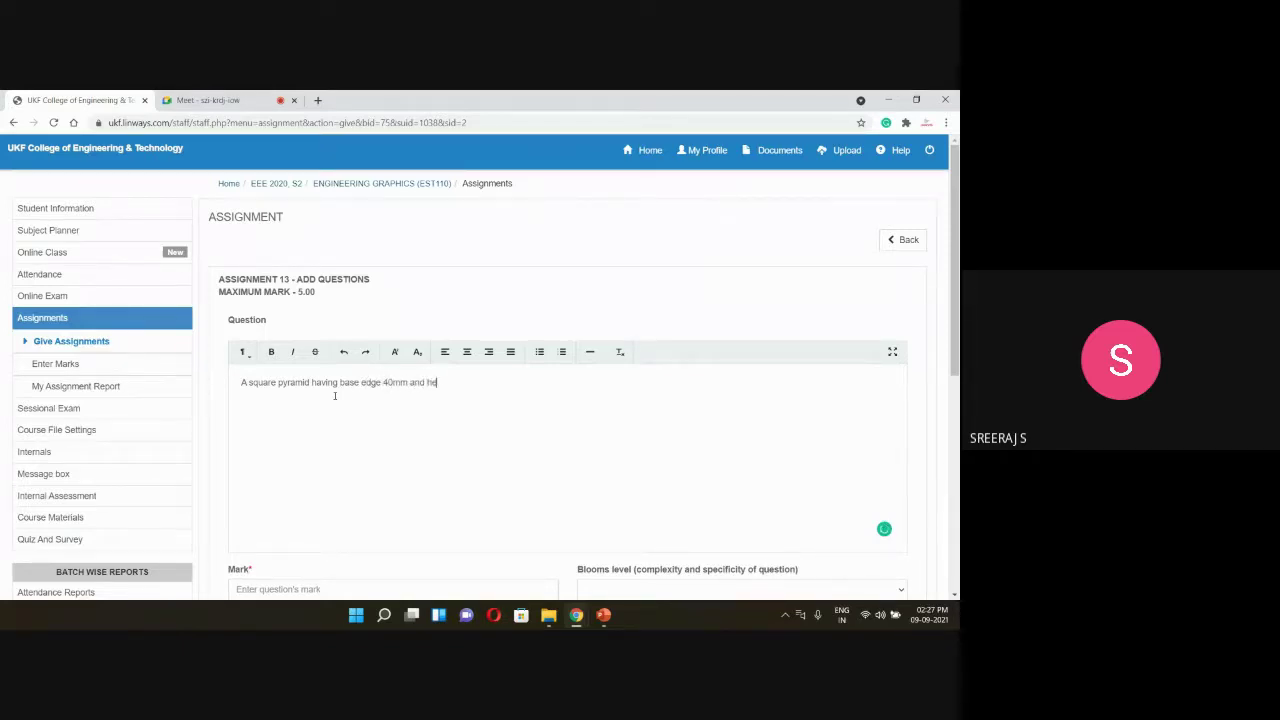
text(ight 55mm is resting on the)
key(BackSpace)
key(BackSpace)
key(BackSpace)
key(BackSpace)
key(BackSpace)
text(on the ground )
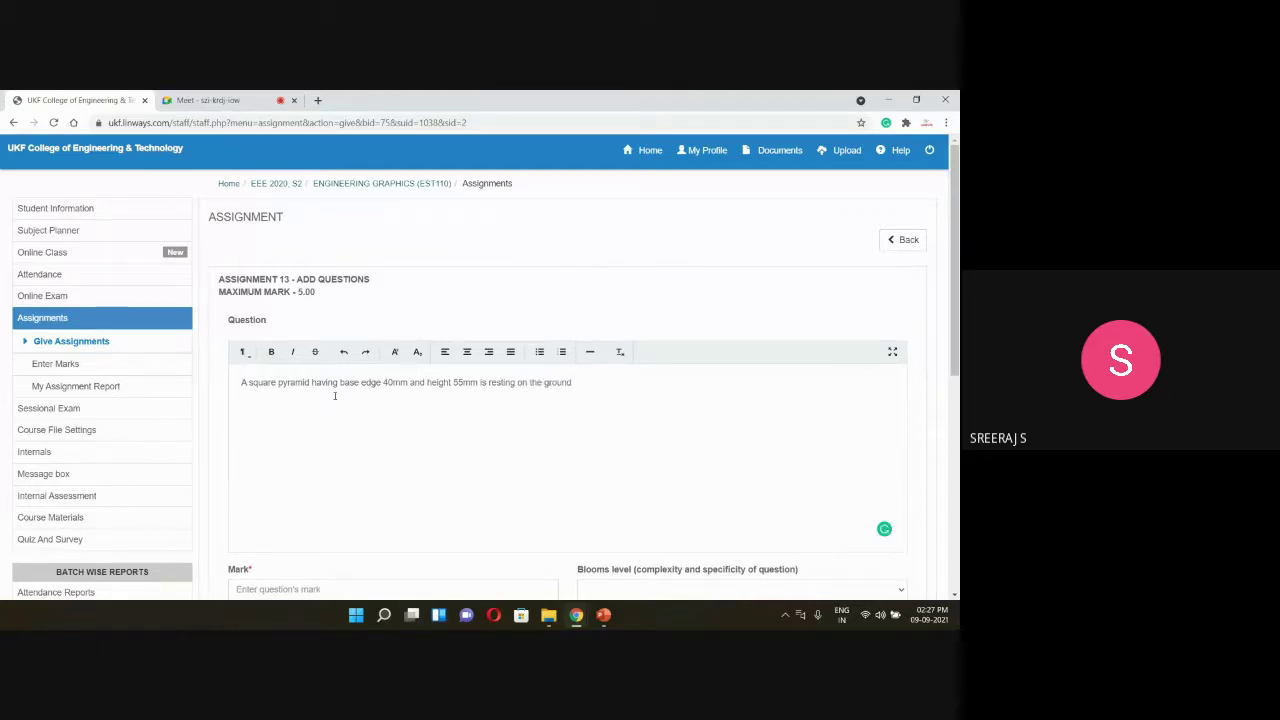
text(on its base.)
Step: Continue the question with "with one of its base edge parallel to VP. it cut by a vertical section plane"
text(with one )
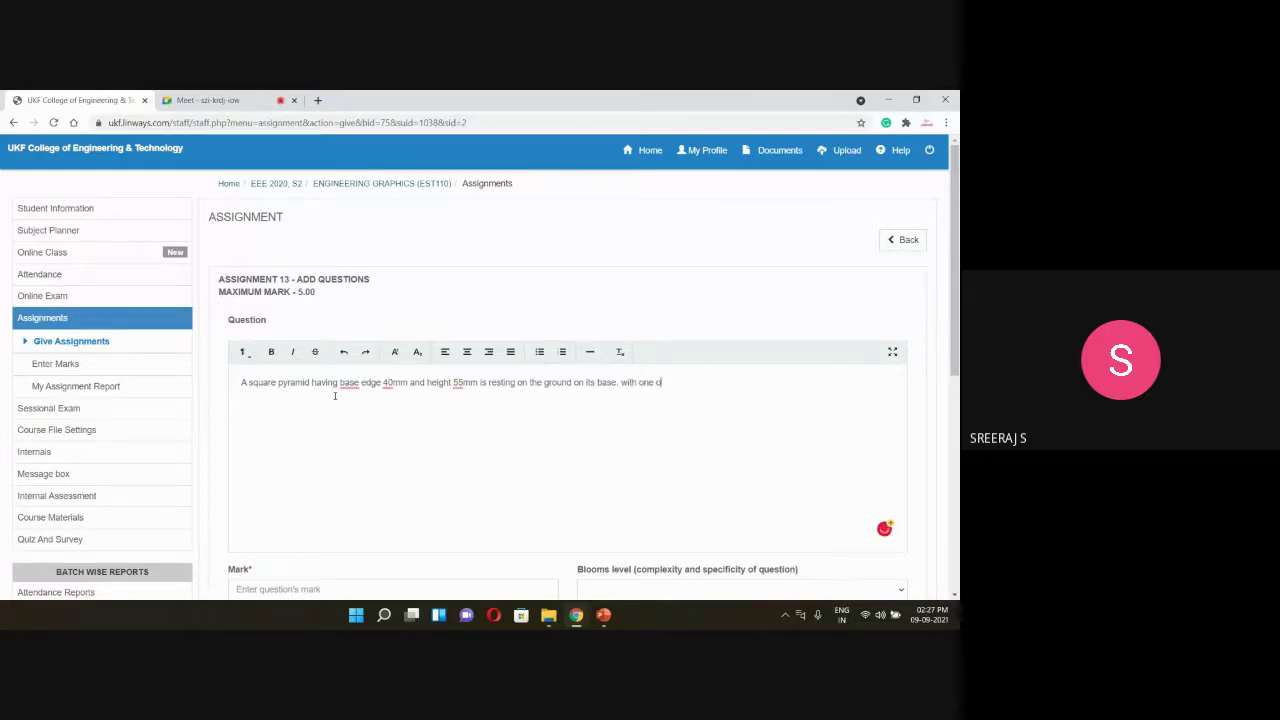
text(of its base edge parallel to VP.)
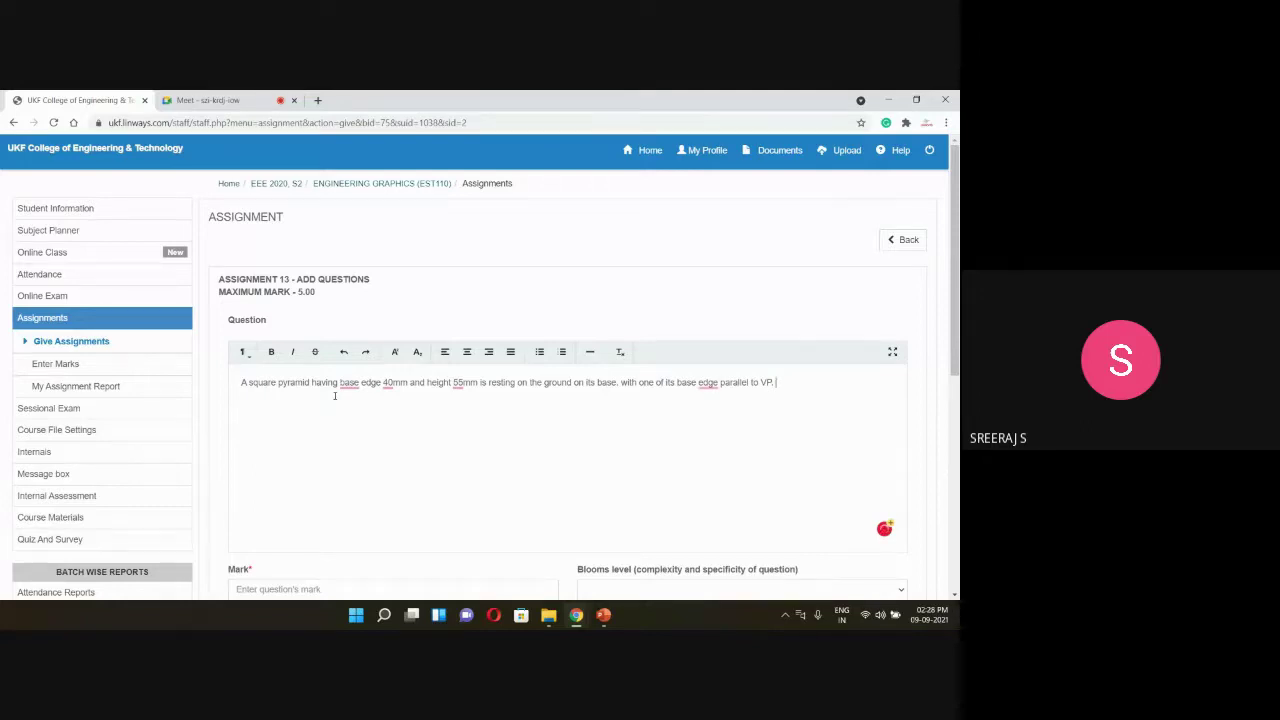
text( It cut by a vertical section plane)
Step: Extend the section plane sentence with ", cutting the solid at a point 10mm in front of"
text(, cutting g)
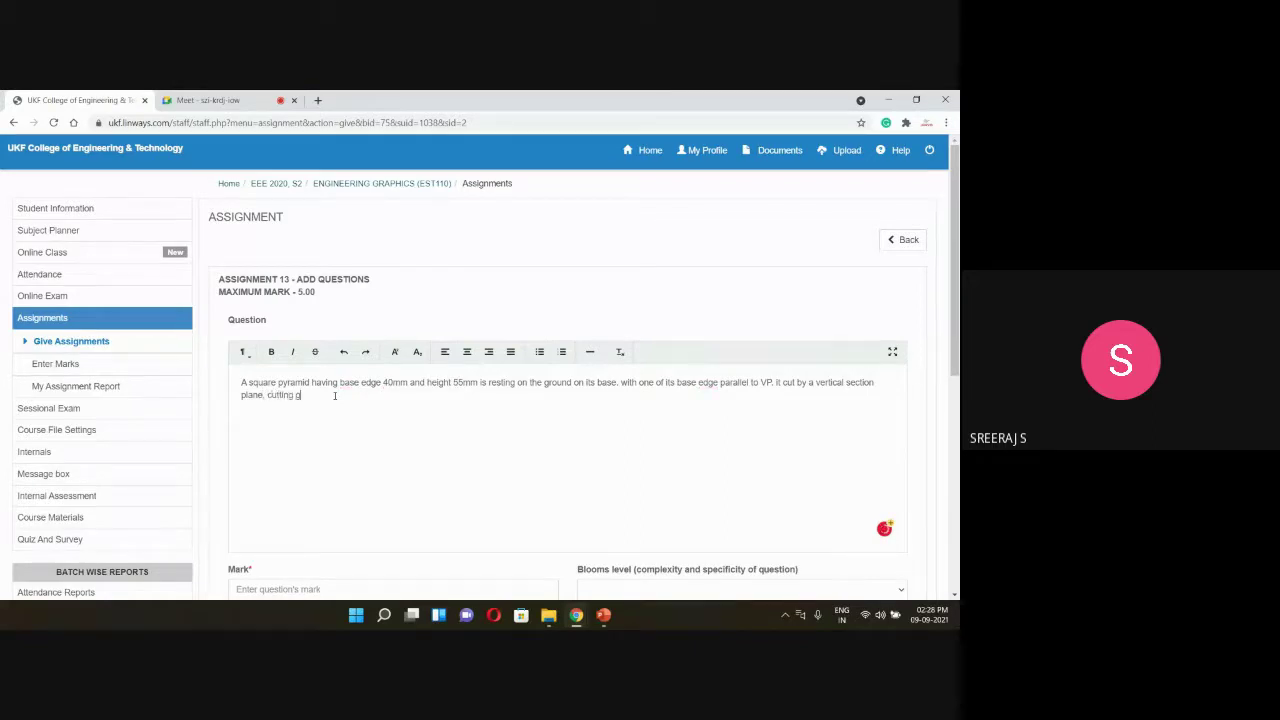
text(hte)
key(BackSpace)
key(BackSpace)
key(BackSpace)
key(BackSpace)
text(the solid )
text(at a)
text( point)
text( 10mm)
text( infron fo)
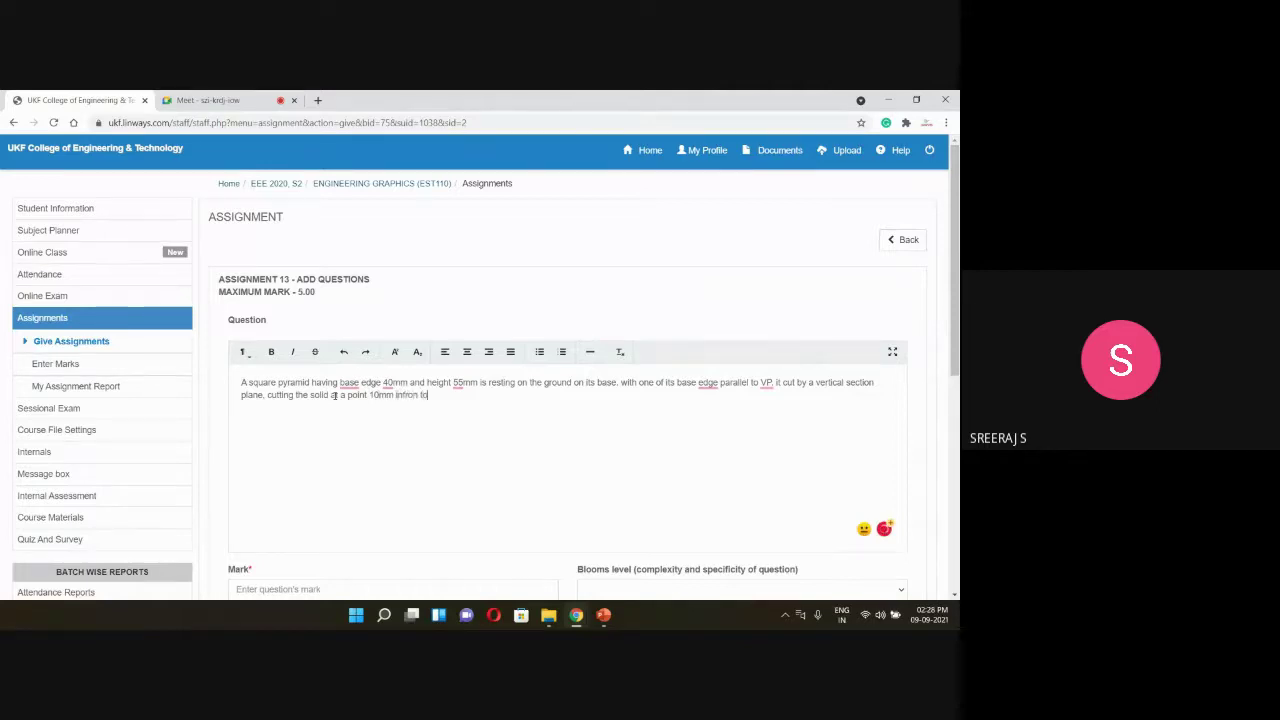
key(BackSpace)
text(t of)
Step: Finish the question with "its axis. draw the sectional front view and top view of the solid."
text(its axis. draw the section)
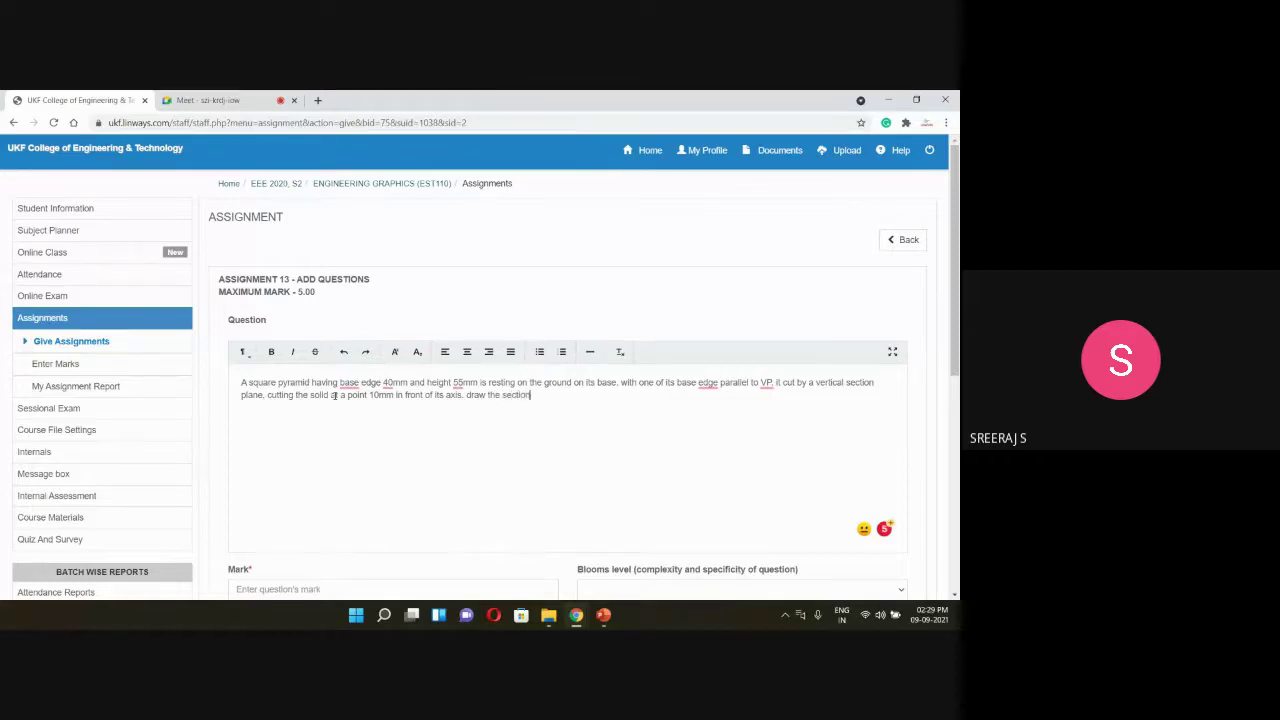
text(al front view and top view of the solid)
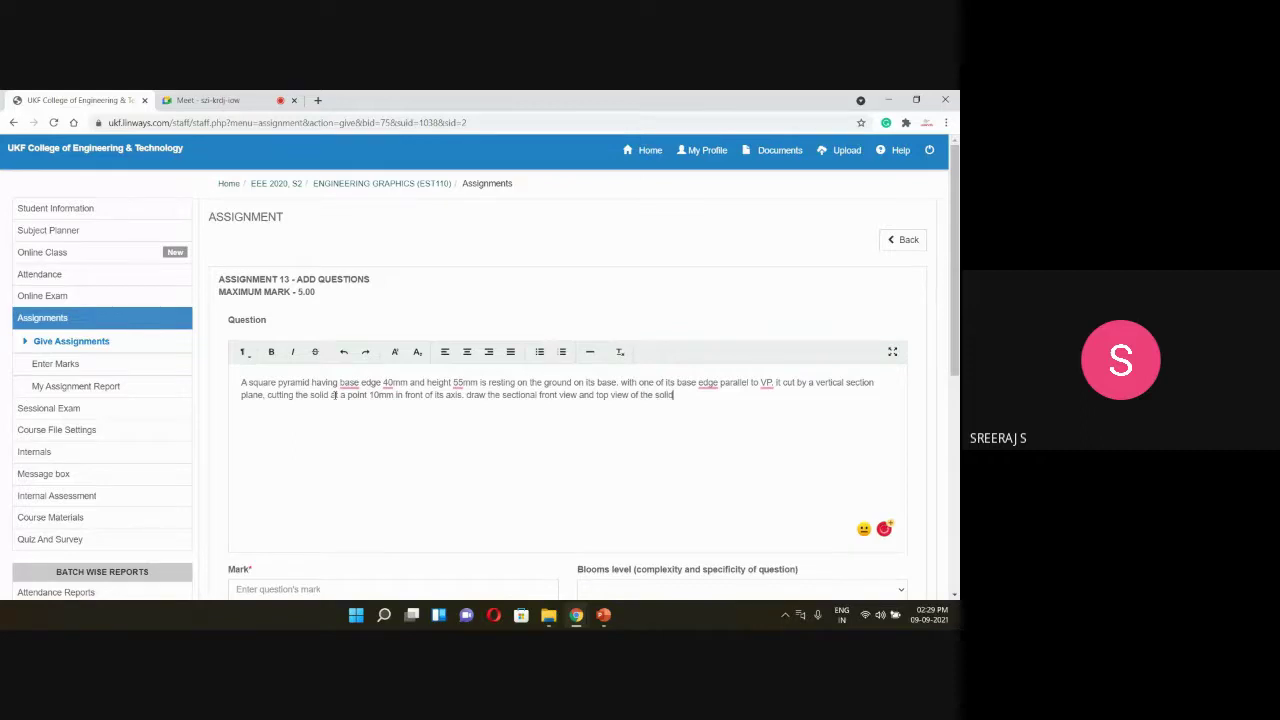
text(.)
Step: Give the question a mark of 5 and Blooms level 1, and save it to the assignment
scroll(334, 394, down, 2)
click(352, 462)
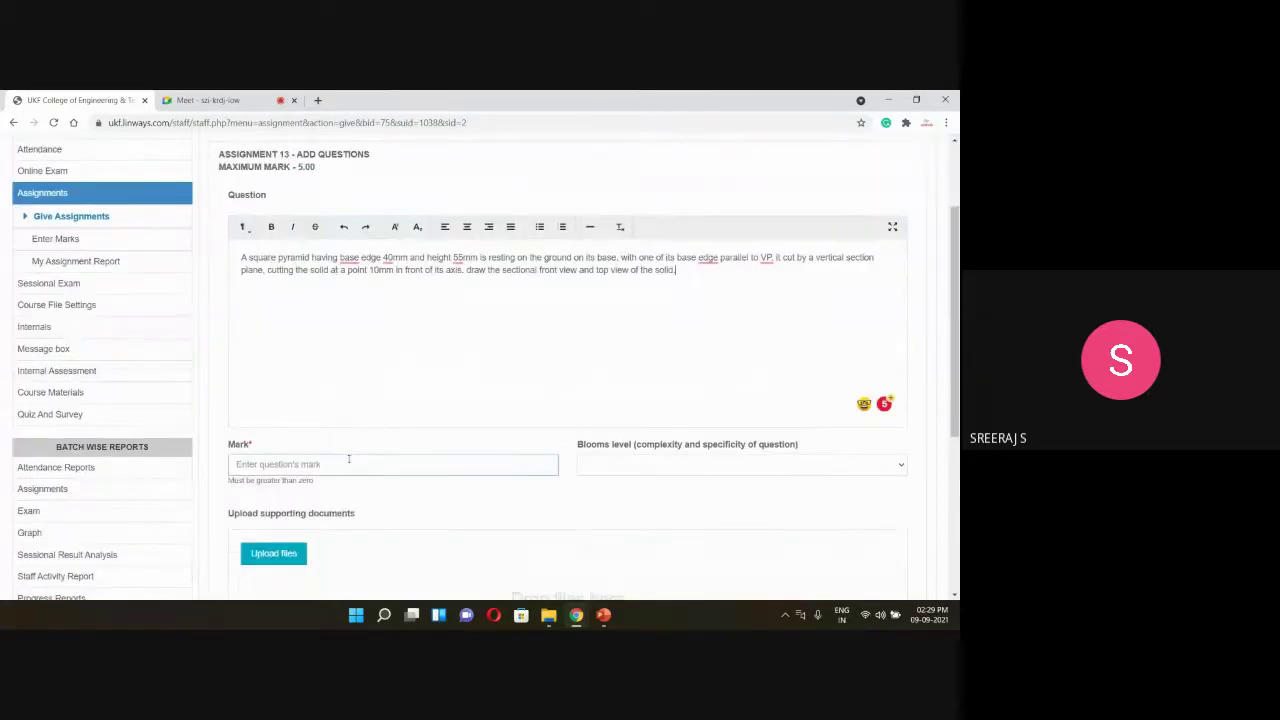
text(5)
click(682, 462)
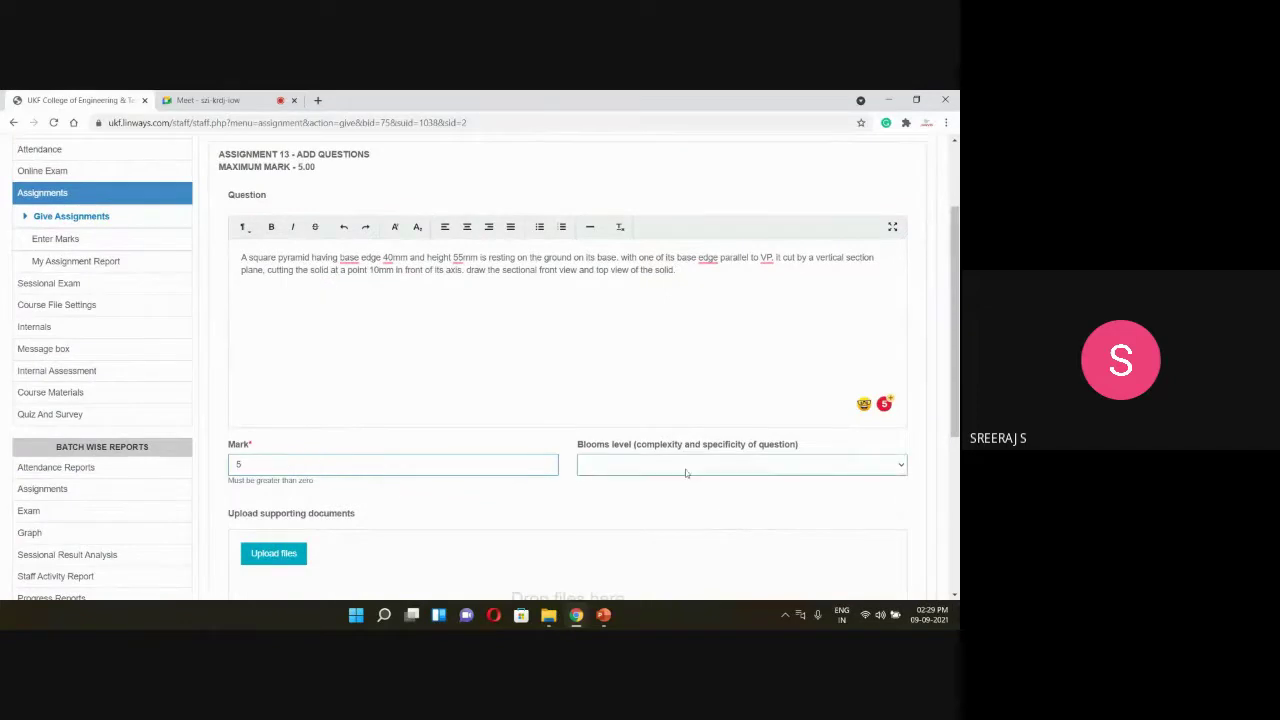
click(682, 482)
scroll(430, 504, down, 5)
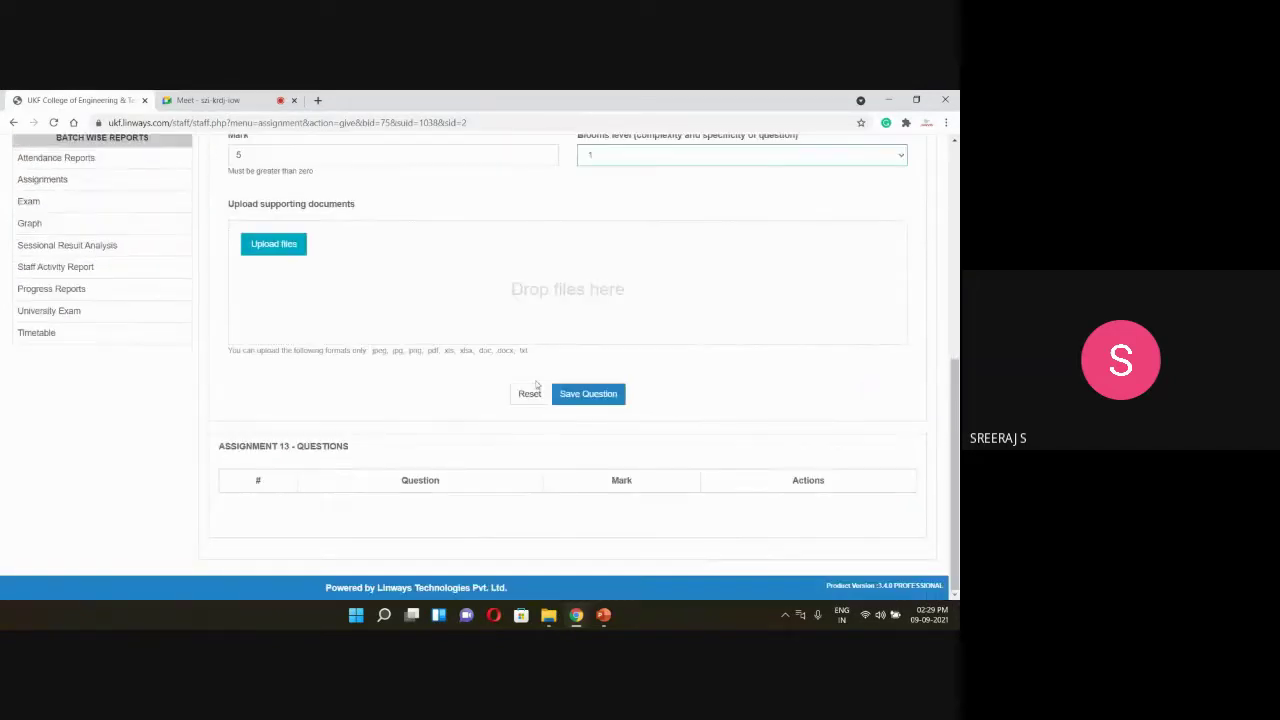
click(600, 398)
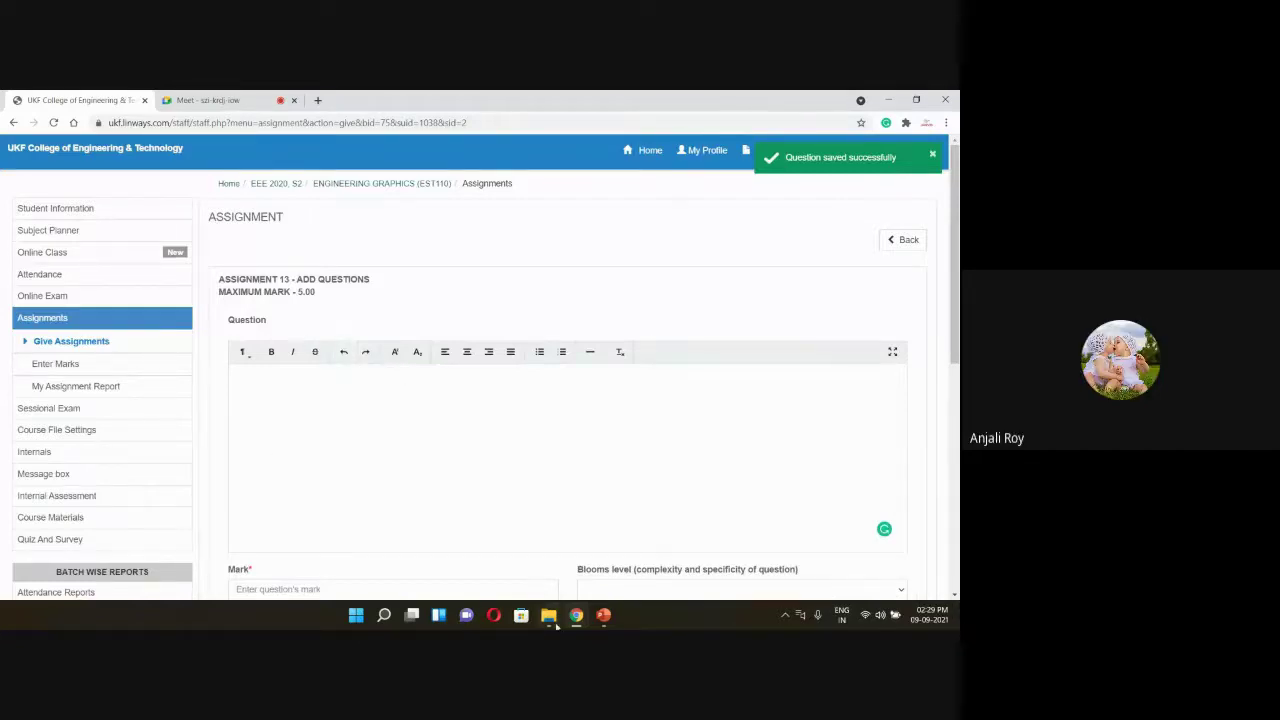
Step: Look at the square pyramid section slide in PowerPoint and return to the assignment page in Chrome
click(603, 615)
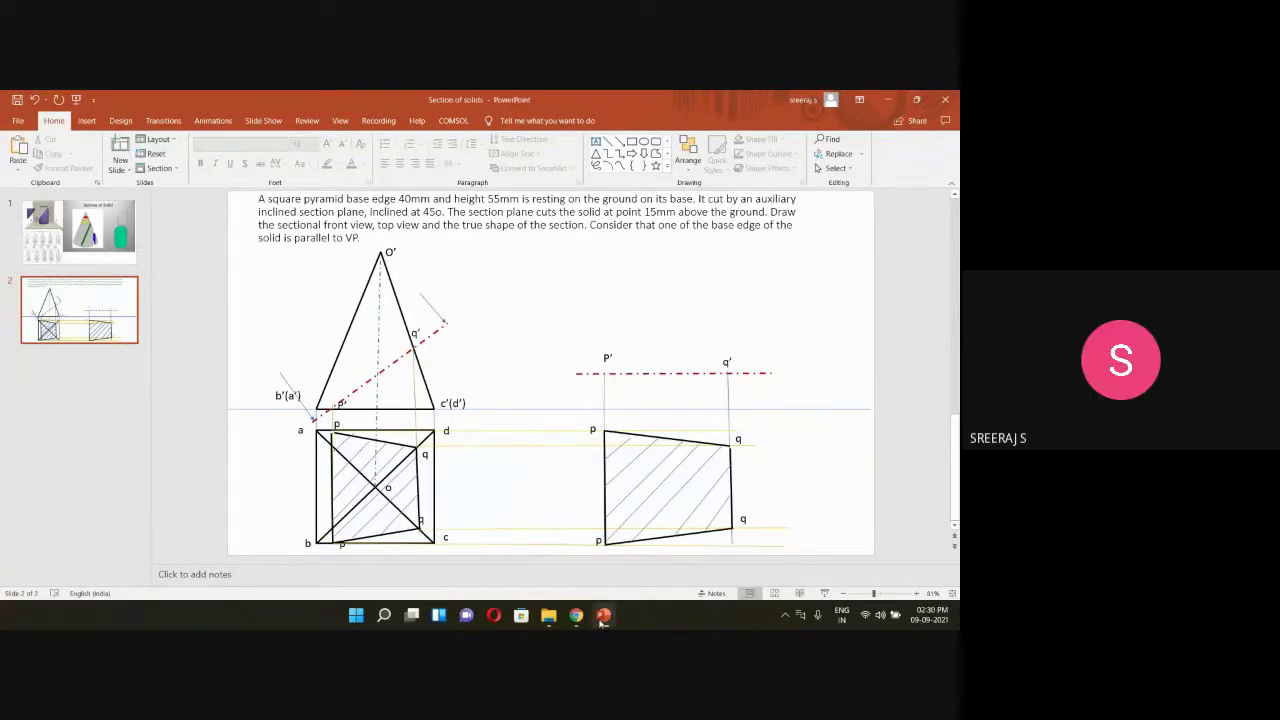
mouse_move(576, 615)
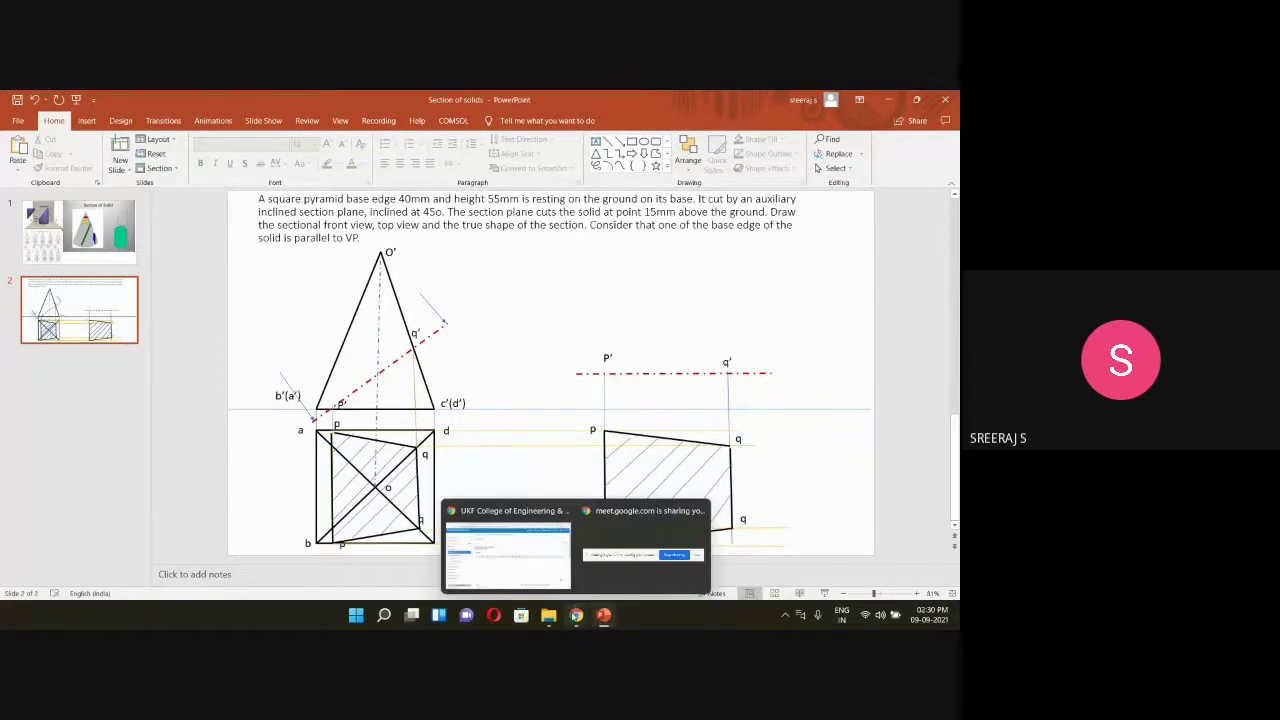
click(521, 527)
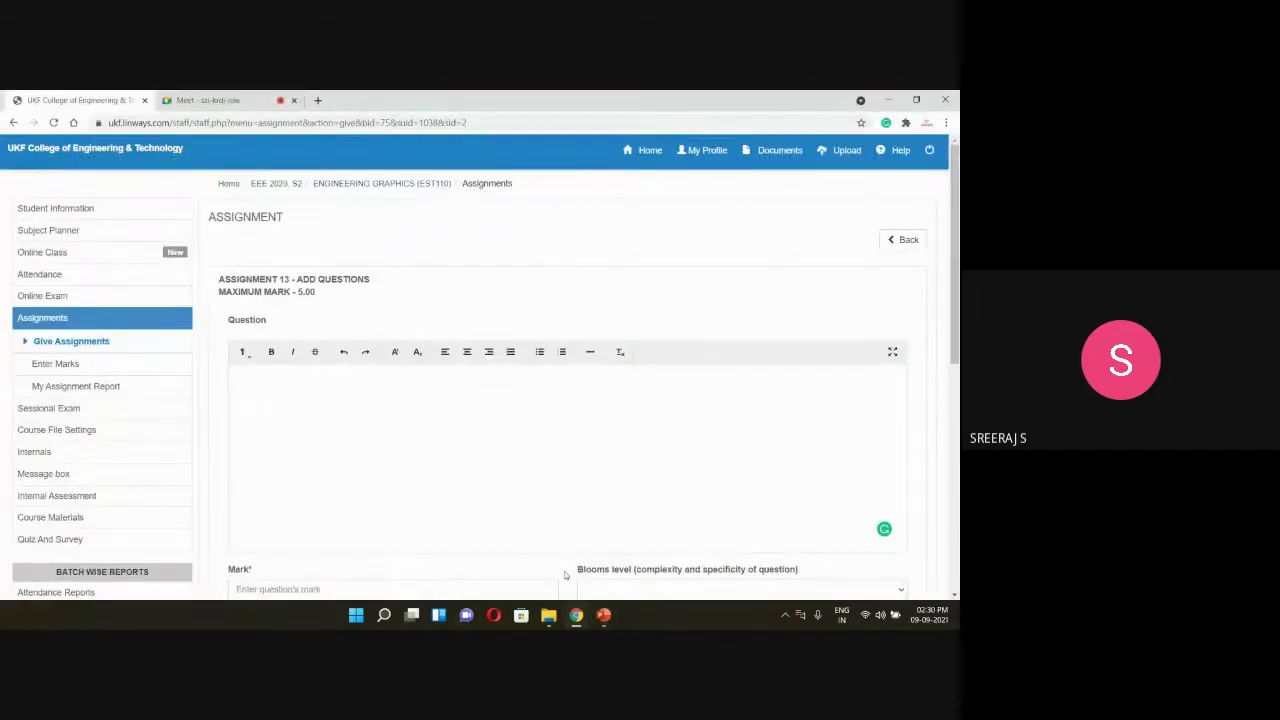
Step: Stop sharing the screen in the Google Meet call
mouse_move(576, 615)
click(601, 563)
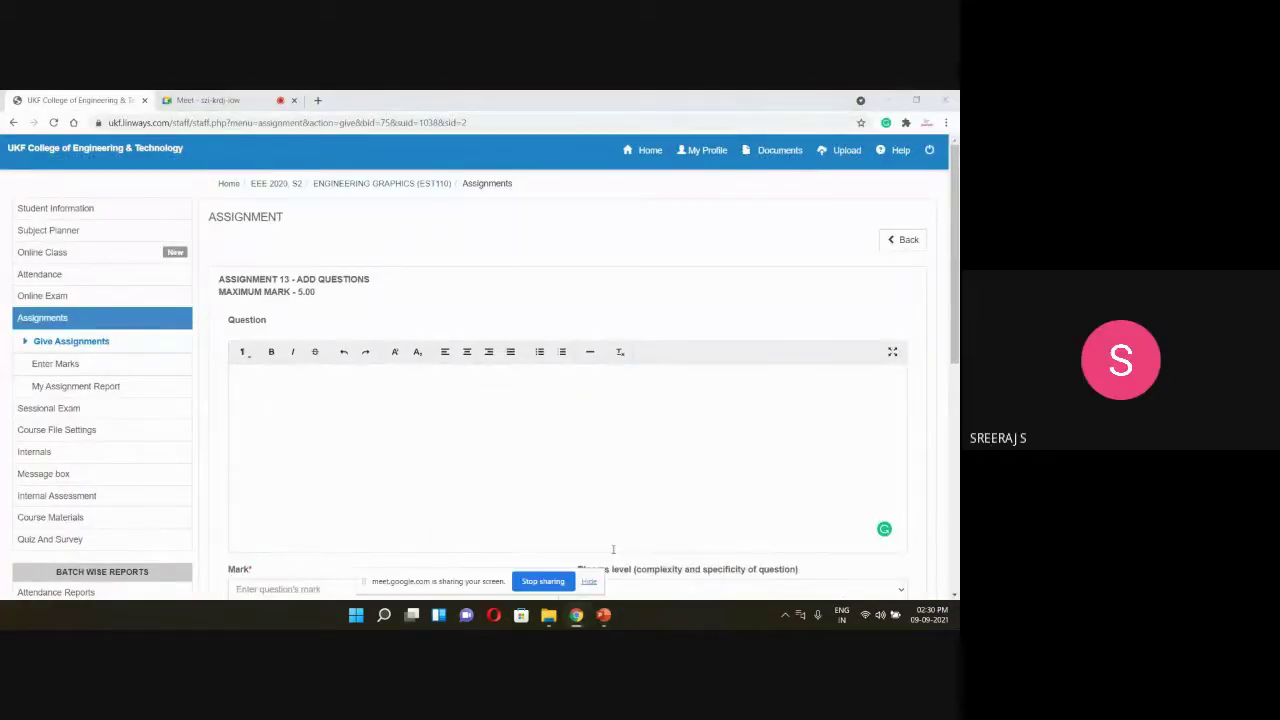
click(547, 580)
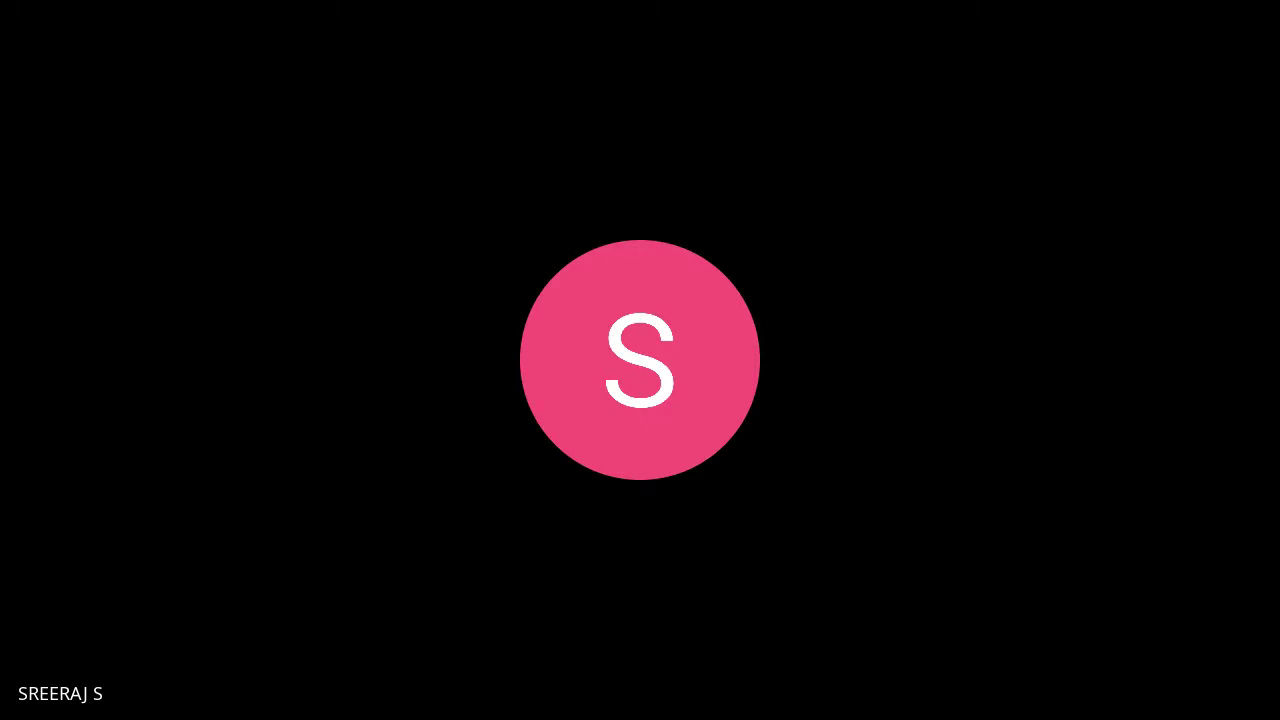